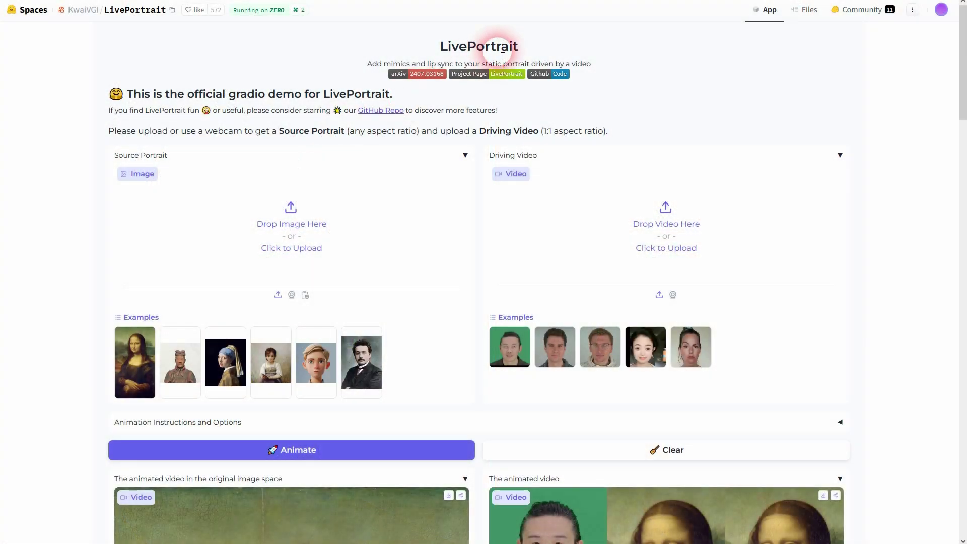
Load the Mona Lisa as source and the green-background man clip as driving video, then play it
drag(519, 46, 449, 50)
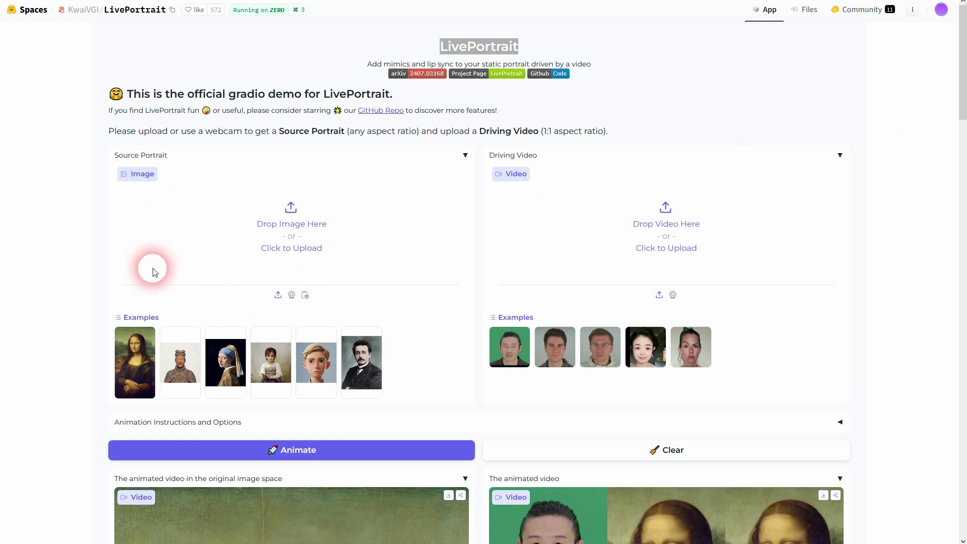
click(133, 361)
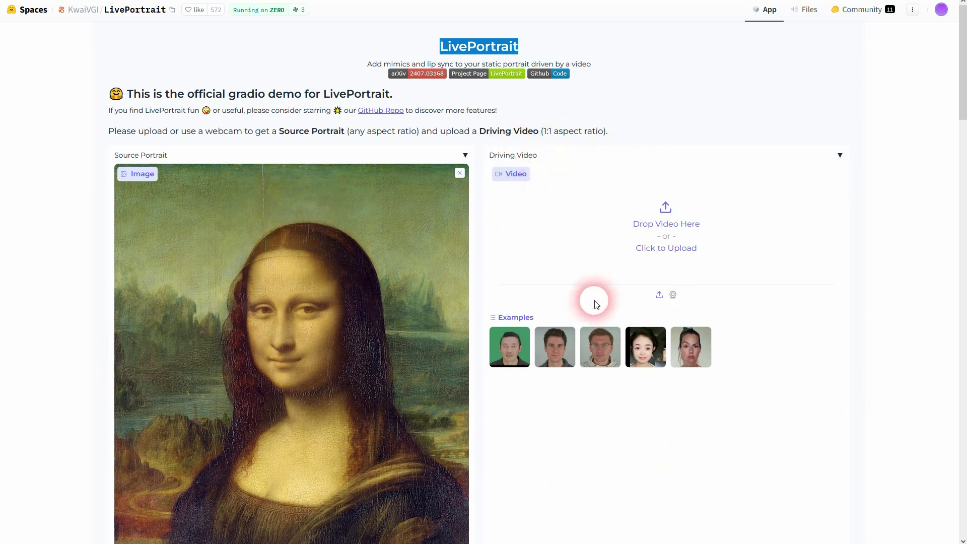
click(524, 352)
click(504, 506)
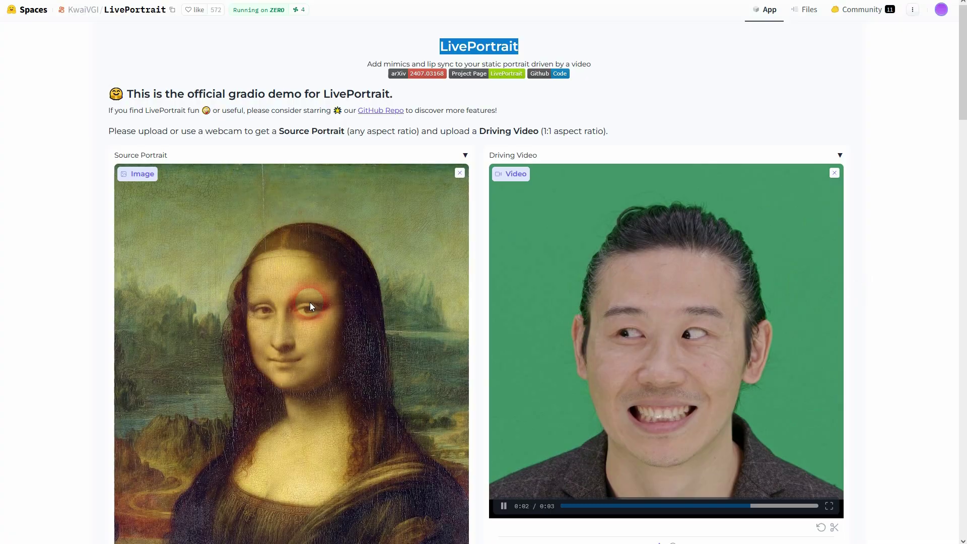
Replay 'The animated video' output of the man driving the Mona Lisa twice
scroll(802, 300, down, 14)
scroll(803, 301, down, 3)
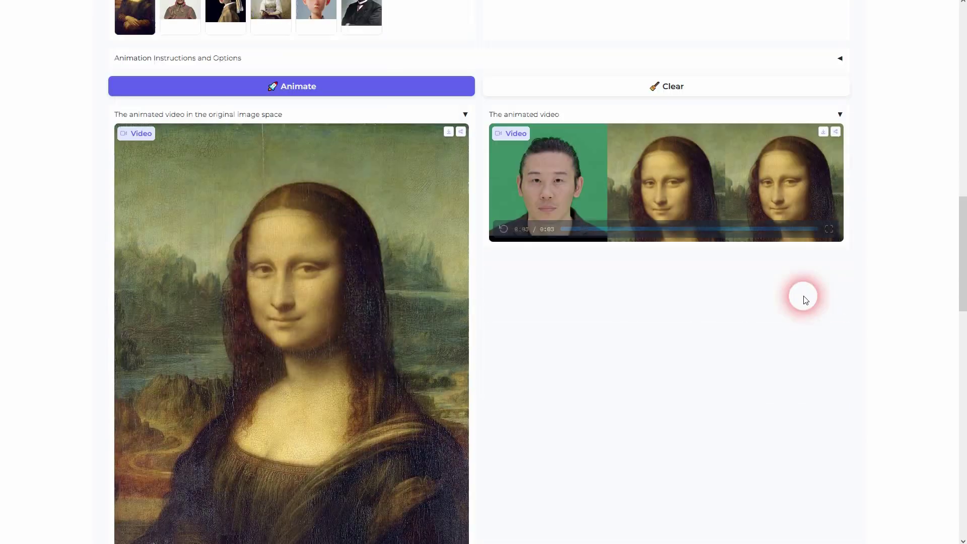
click(503, 229)
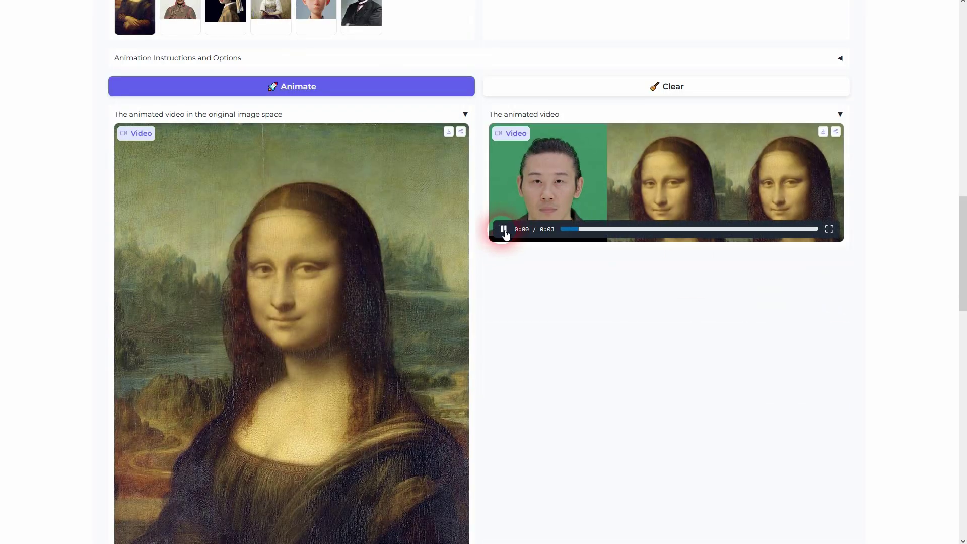
scroll(796, 210, down, 1)
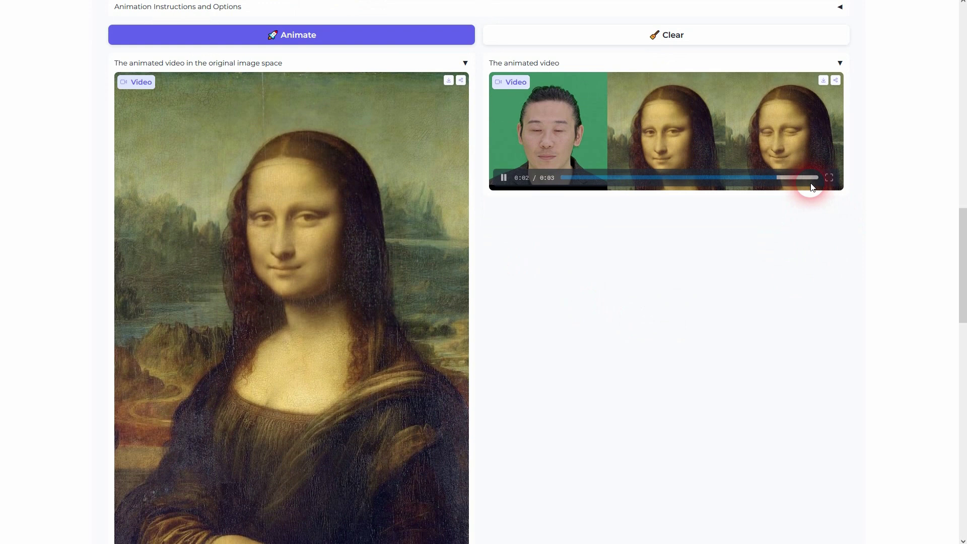
click(503, 178)
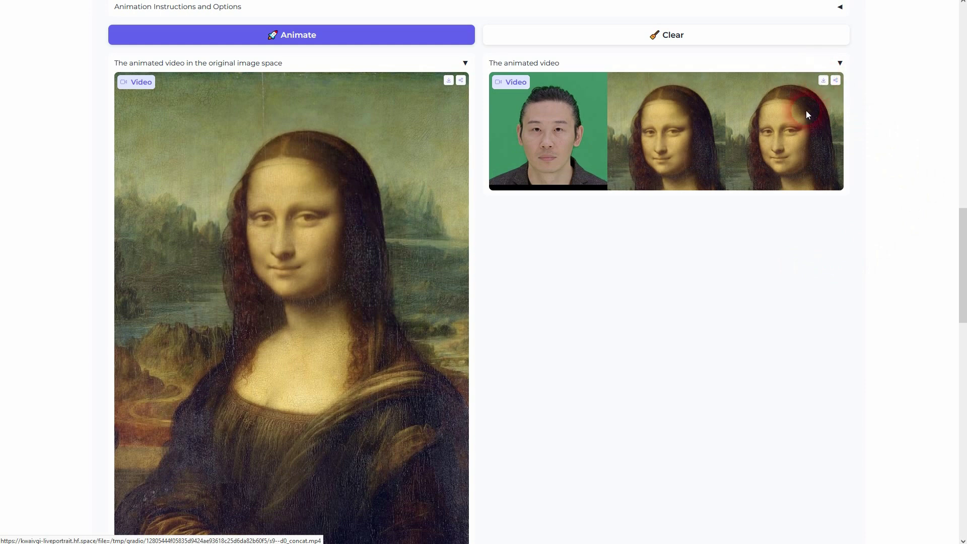
Switch the driving video to the brown-haired man clip, run Animate, and play the new result
scroll(760, 230, up, 12)
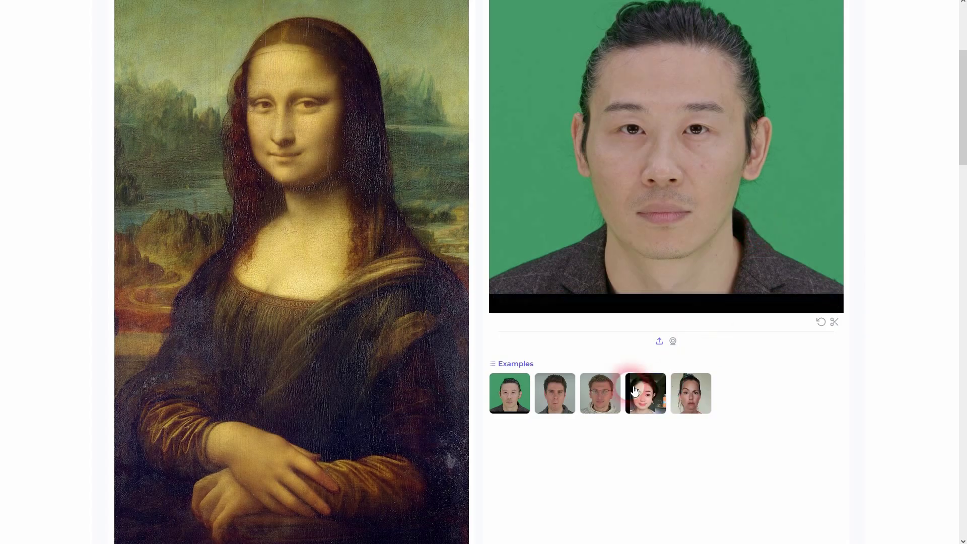
click(556, 397)
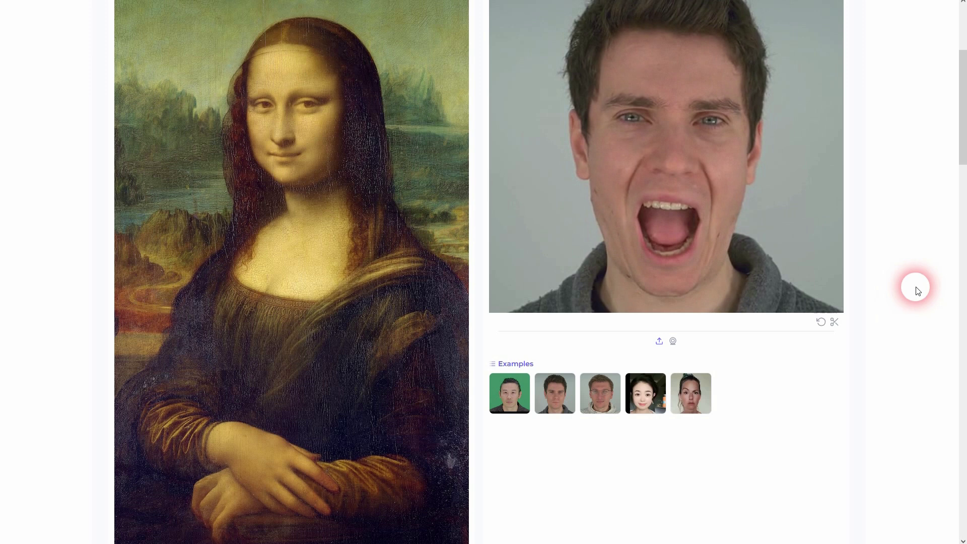
scroll(918, 291, down, 2)
scroll(918, 290, down, 10)
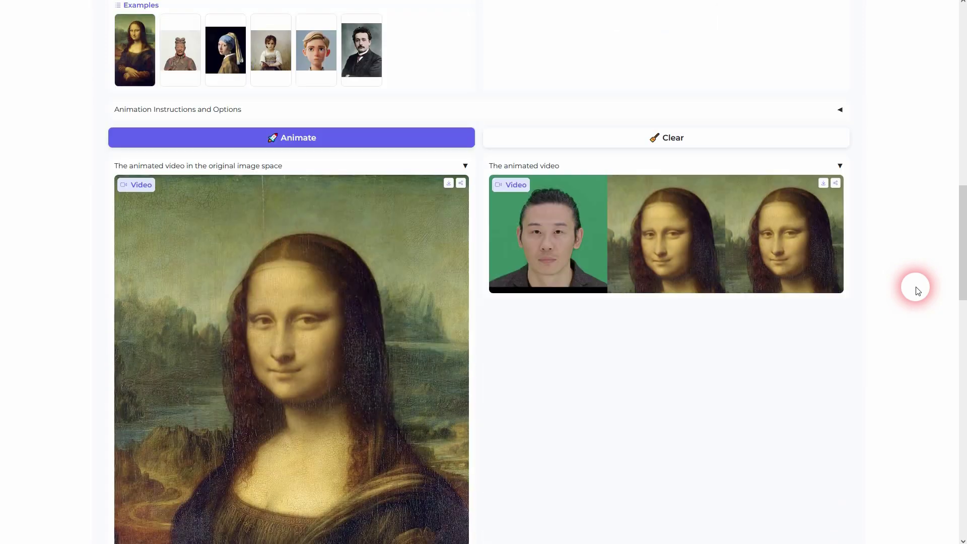
click(359, 139)
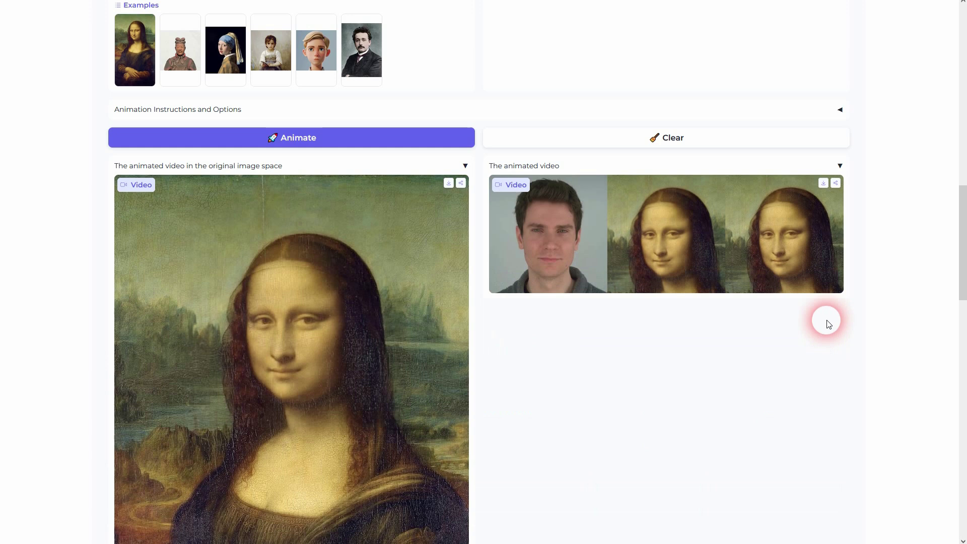
click(502, 281)
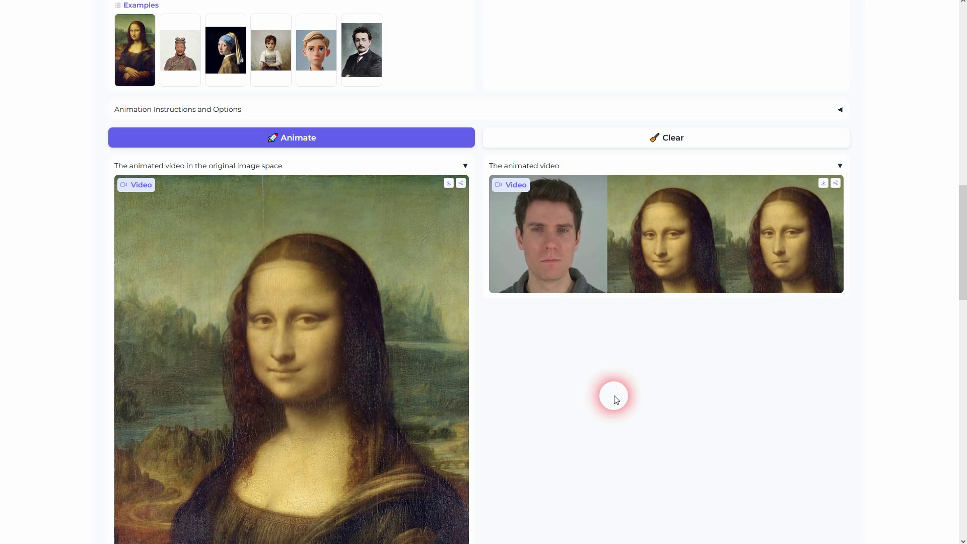
scroll(677, 375, down, 10)
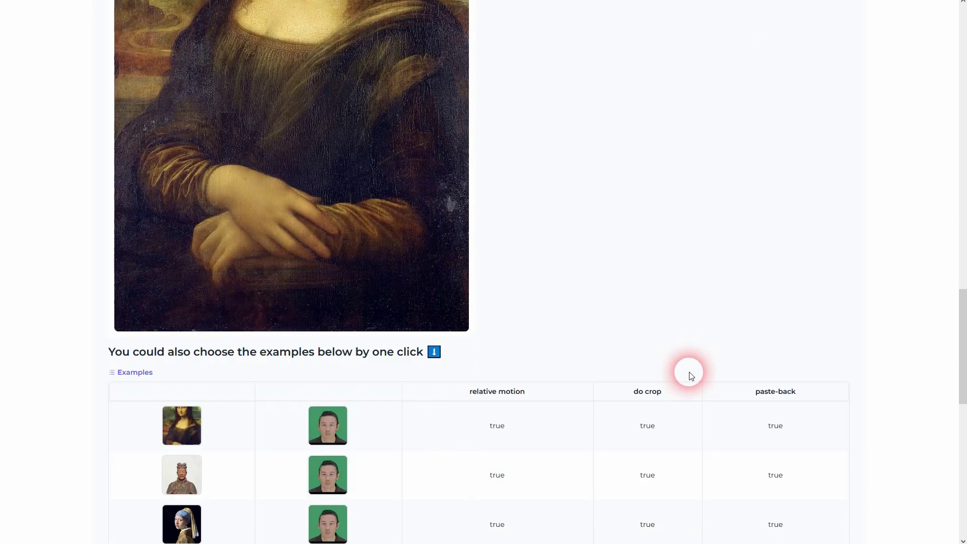
scroll(688, 373, down, 10)
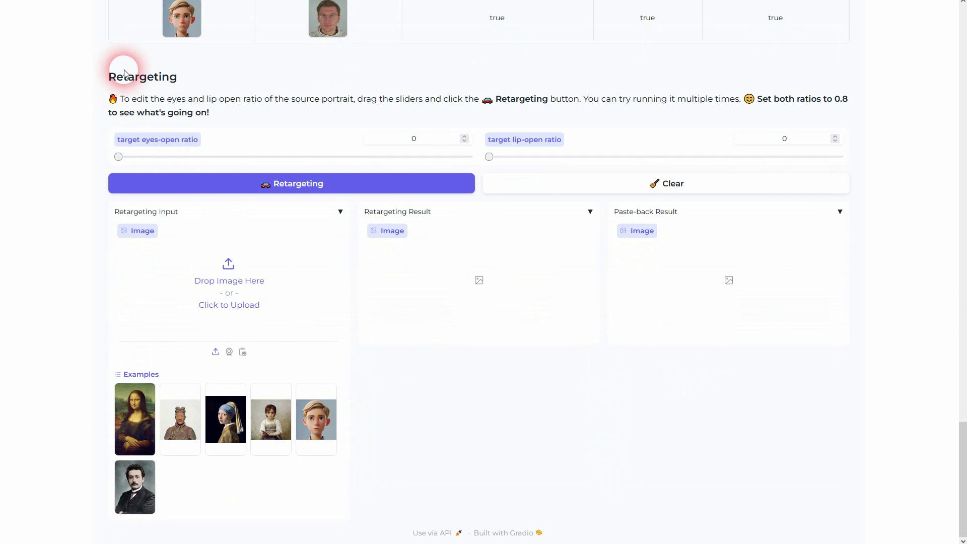
drag(186, 74, 103, 76)
click(289, 82)
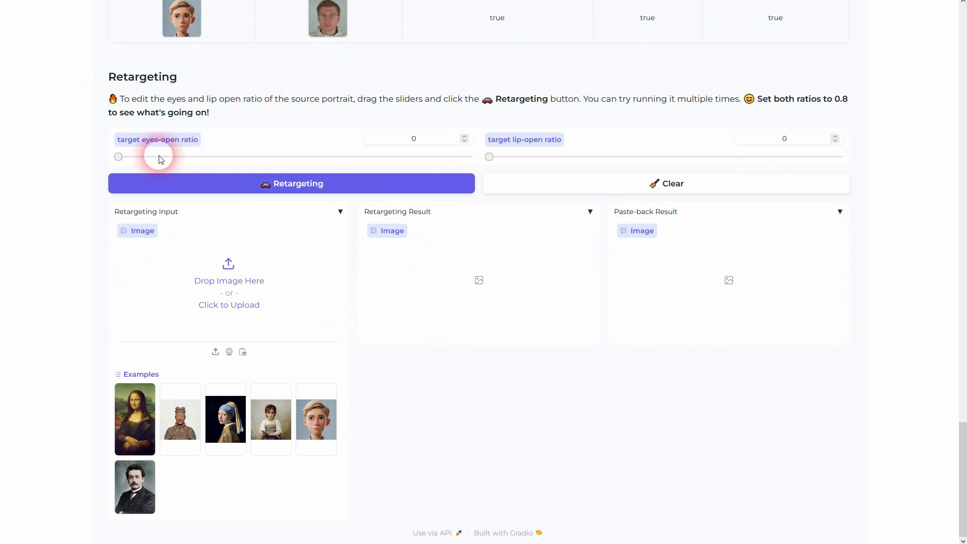
drag(119, 153, 73, 165)
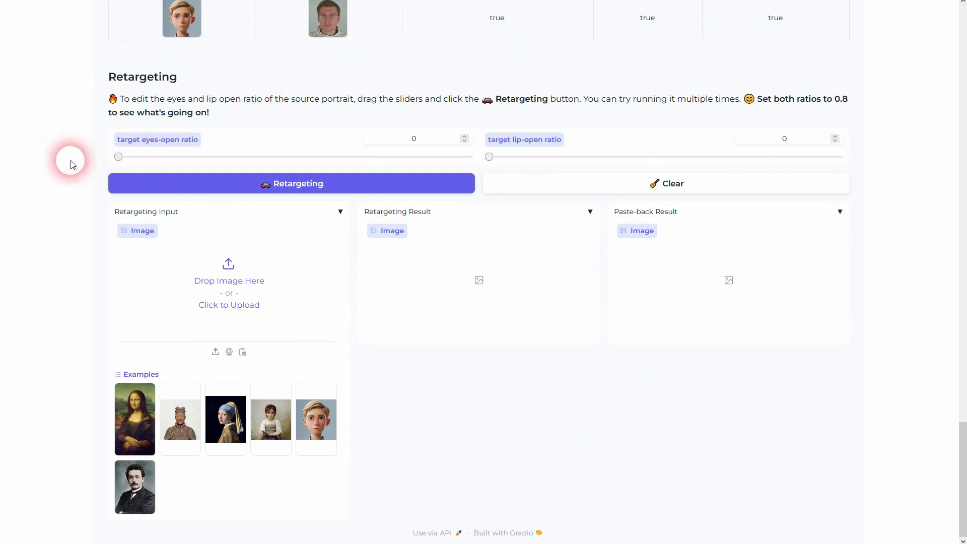
drag(492, 158, 474, 167)
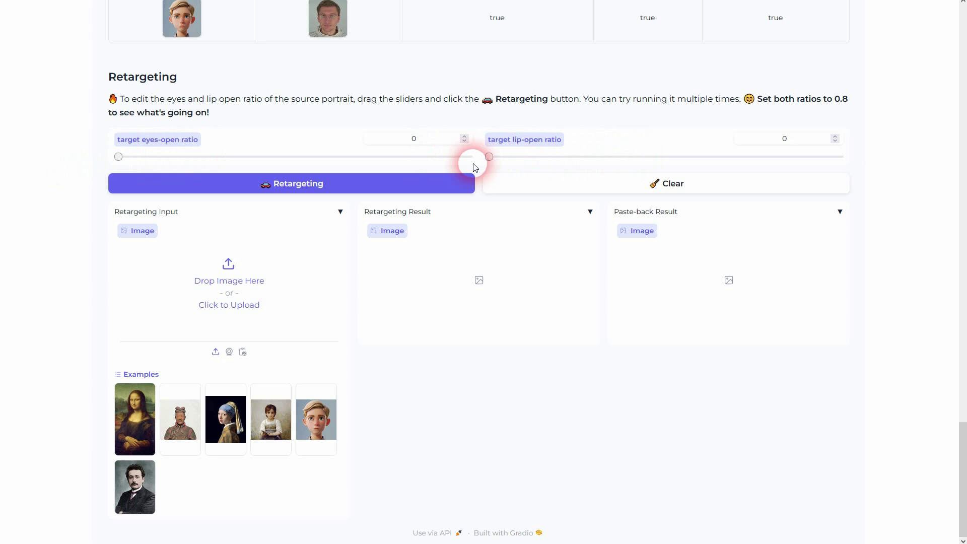
drag(774, 101, 821, 100)
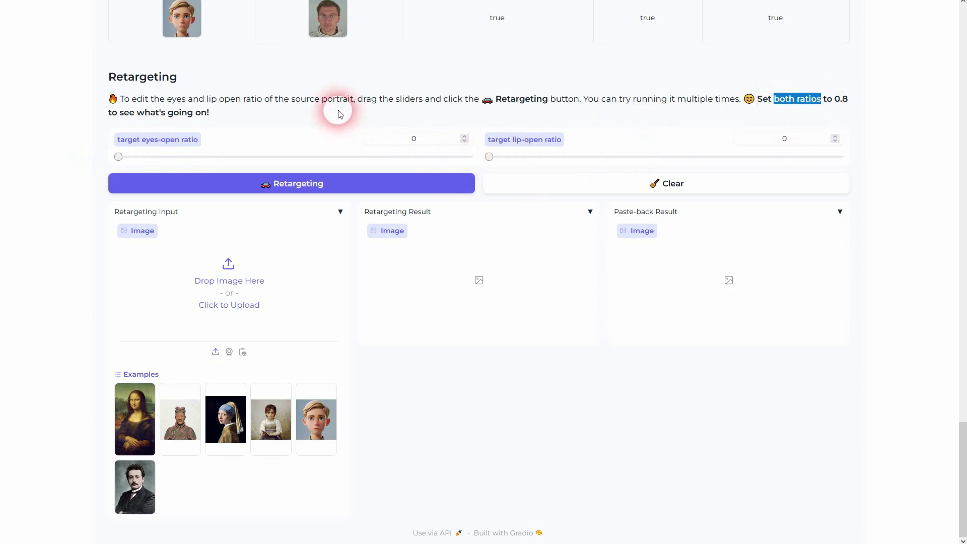
click(354, 113)
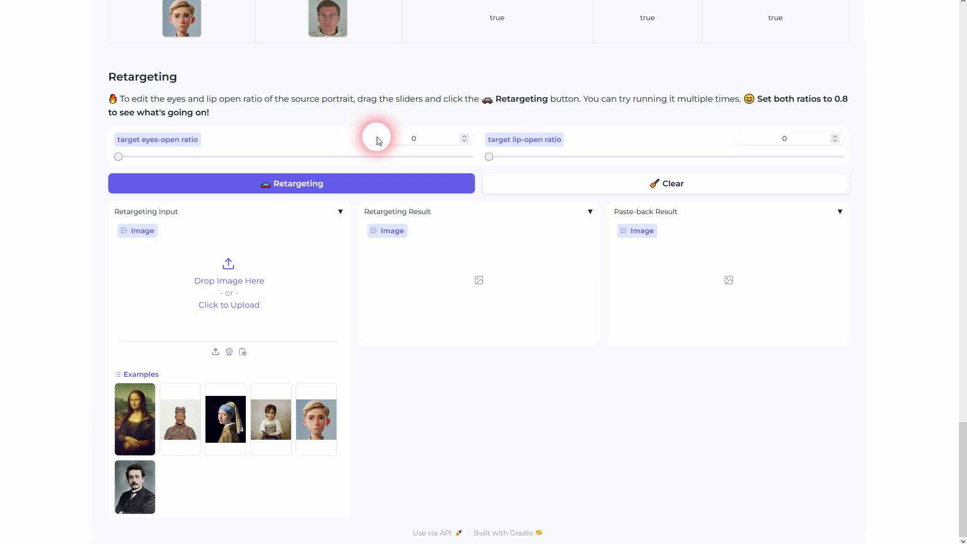
scroll(886, 151, up, 10)
Replace the Mona Lisa source portrait with the uploaded pink-background portrait image
scroll(888, 159, up, 15)
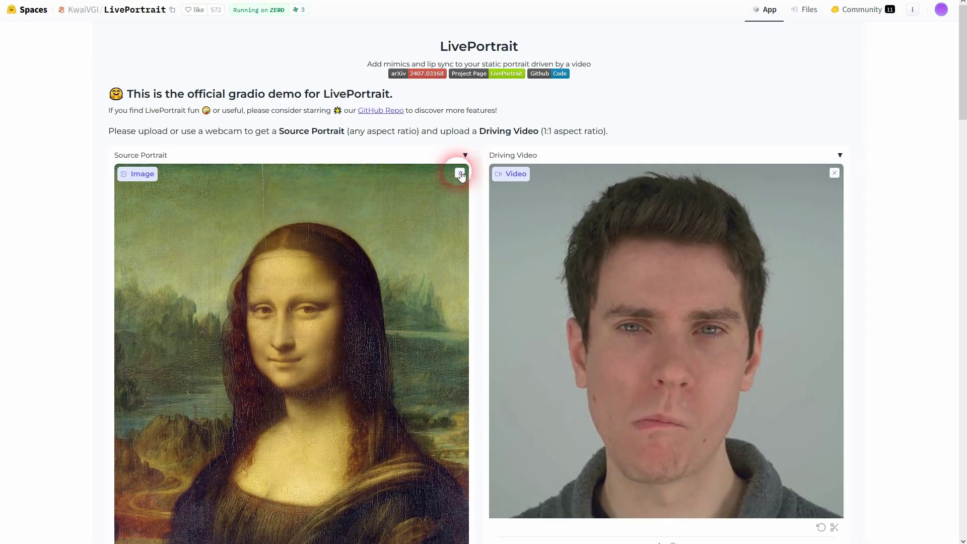
click(456, 176)
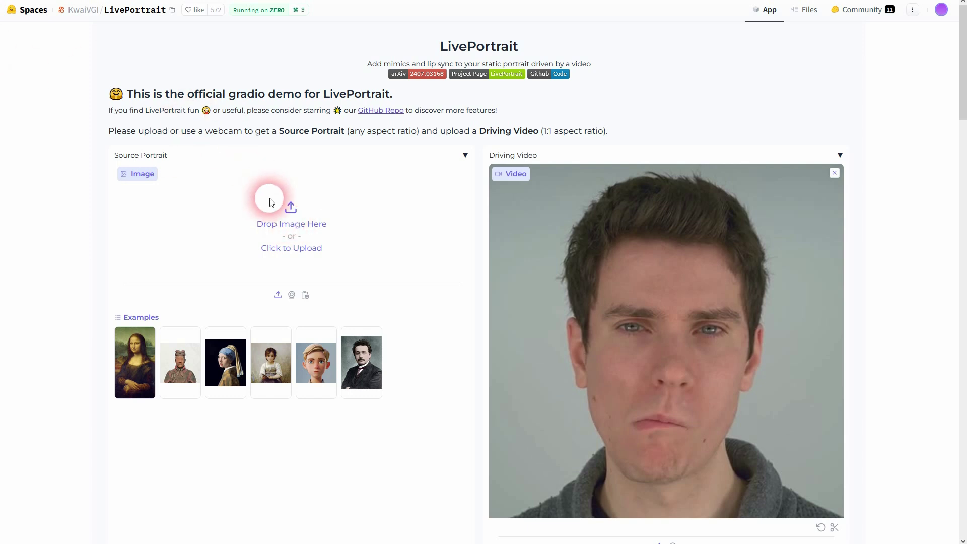
drag(270, 194, 280, 218)
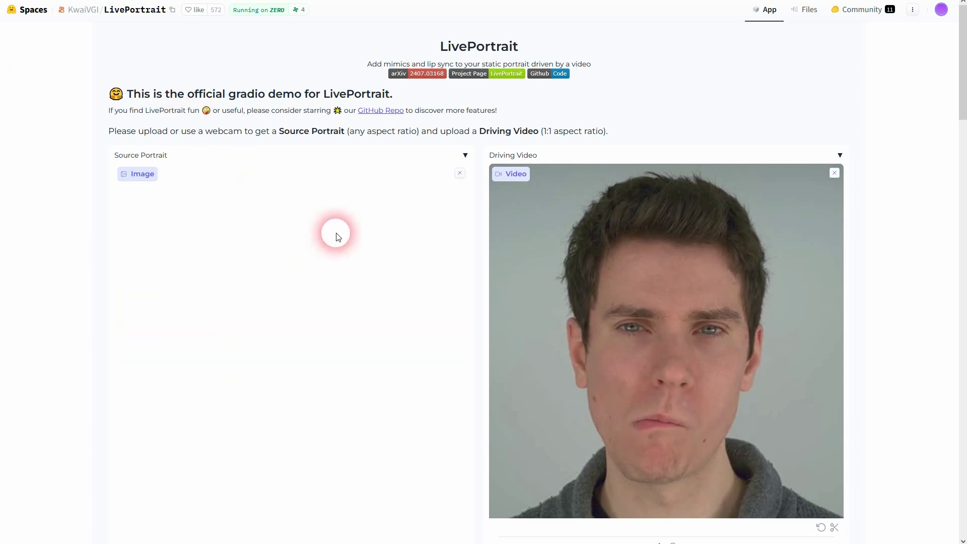
Set the driving video to the third example, the man in glasses
scroll(398, 352, down, 4)
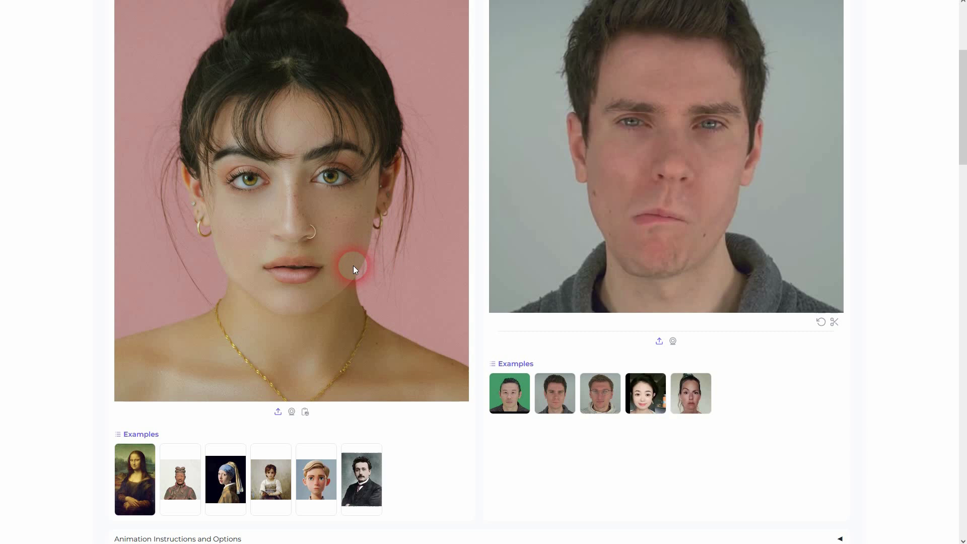
scroll(544, 280, up, 2)
scroll(643, 367, down, 1)
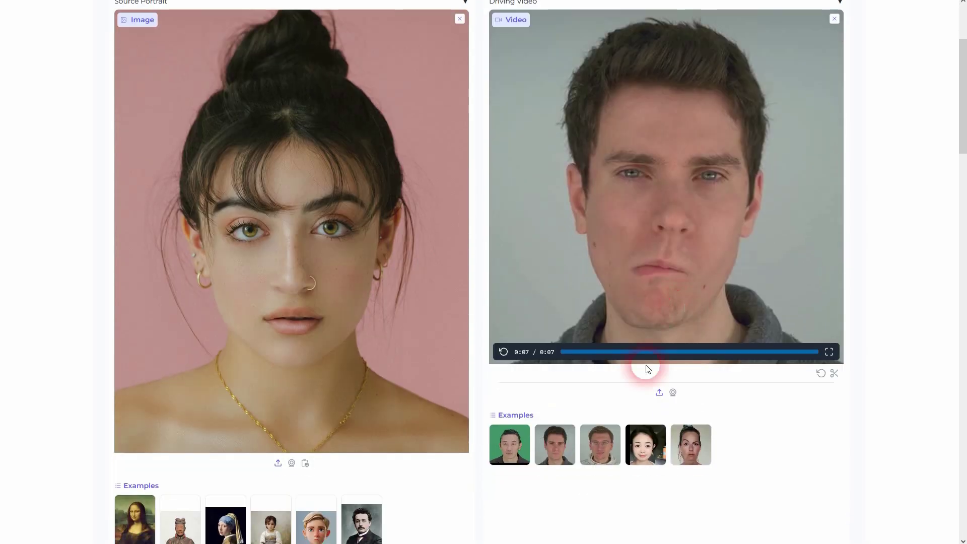
click(613, 452)
mouse_move(536, 324)
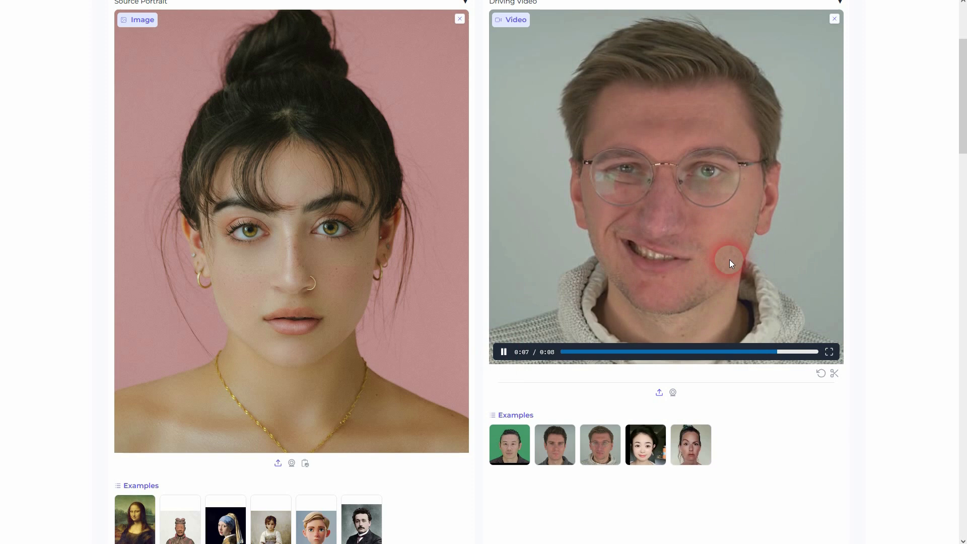
Run Animate on the pink-background woman with the glasses-wearing man's clip
scroll(741, 259, down, 10)
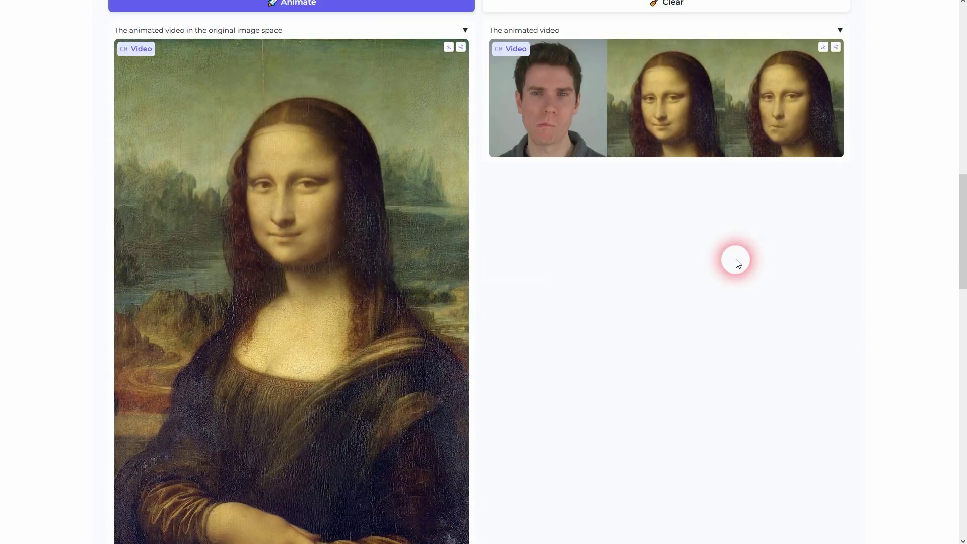
scroll(726, 252, up, 3)
click(376, 156)
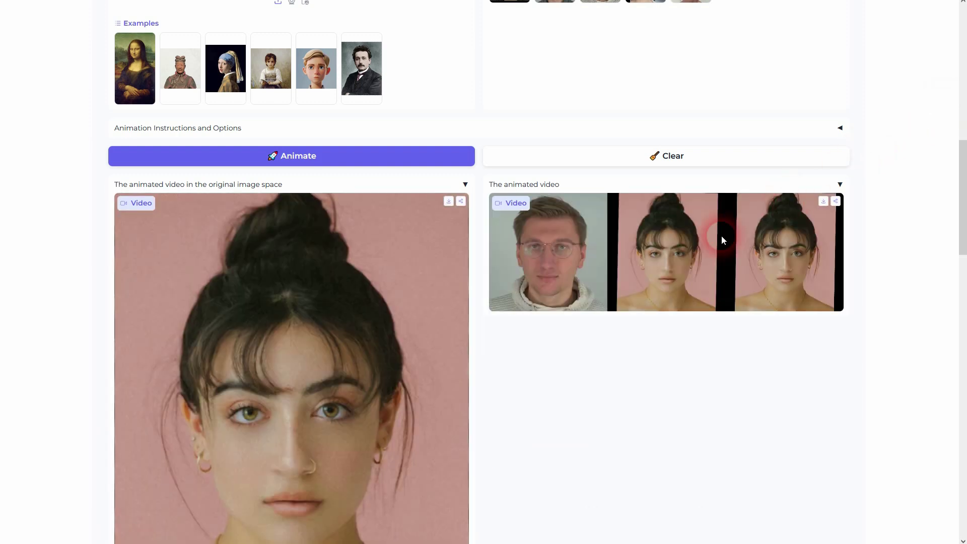
Play the side-by-side comparison showing the woman copying his smile, then return to the top
mouse_move(544, 302)
click(503, 299)
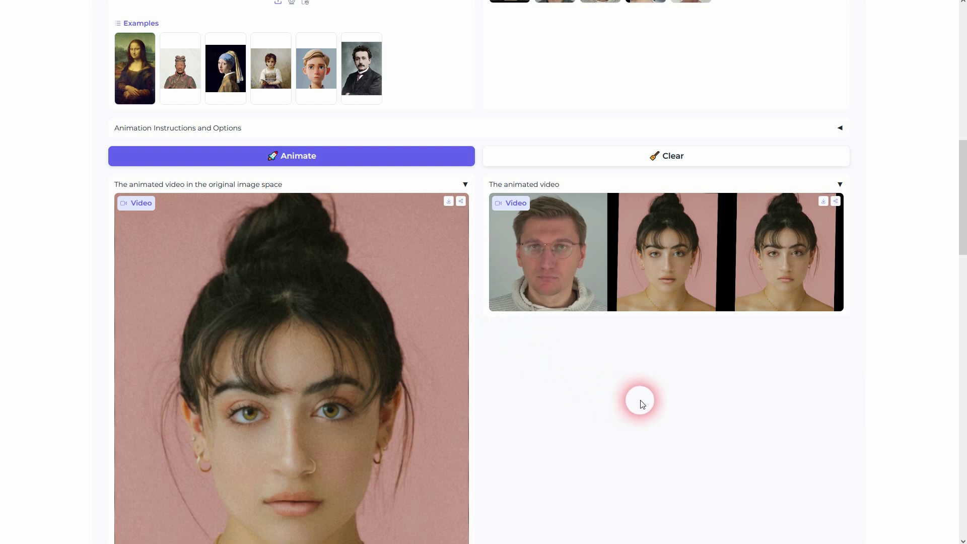
scroll(642, 402, down, 6)
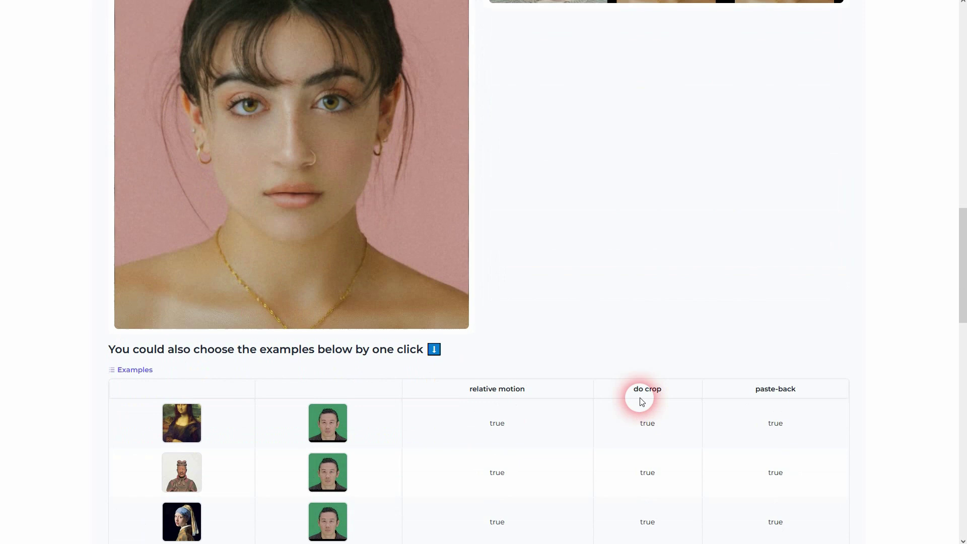
scroll(642, 403, up, 4)
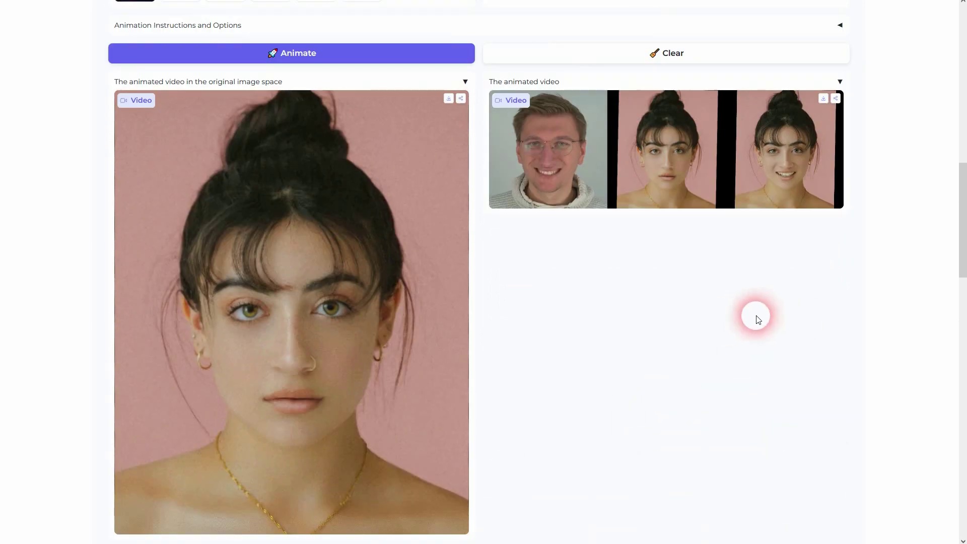
scroll(756, 316, up, 10)
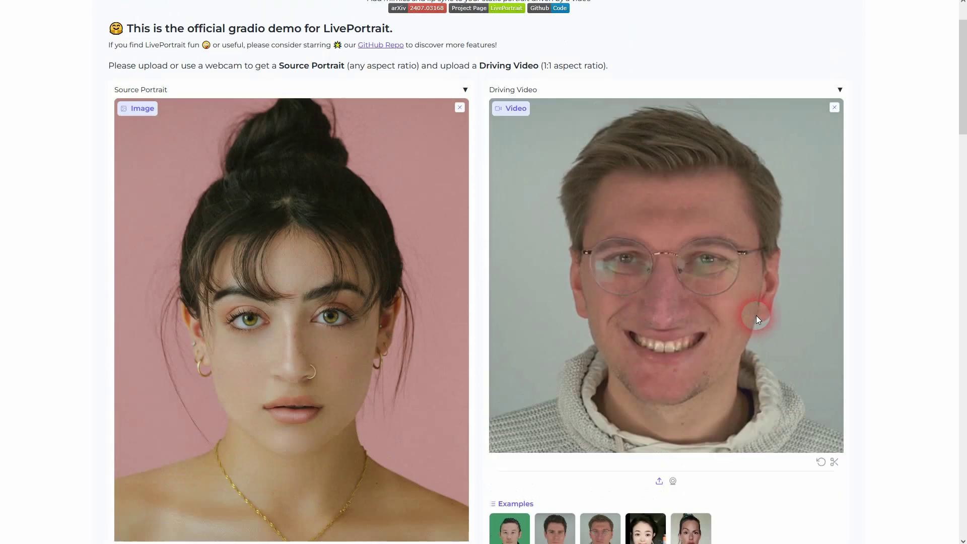
Replace the driving video with 5199636-uhd_3840_2160_25fps.mp4, which is rejected for not being square
click(834, 122)
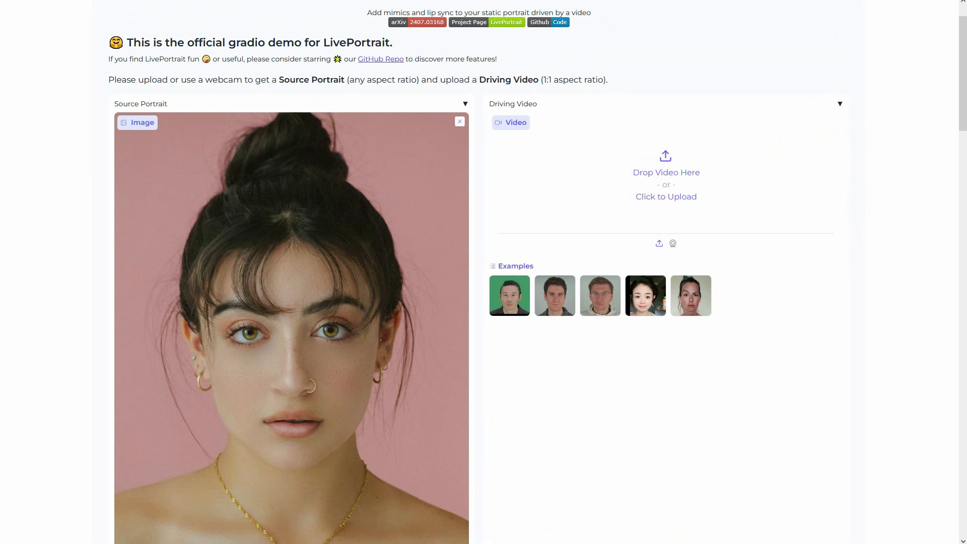
drag(647, 111, 663, 173)
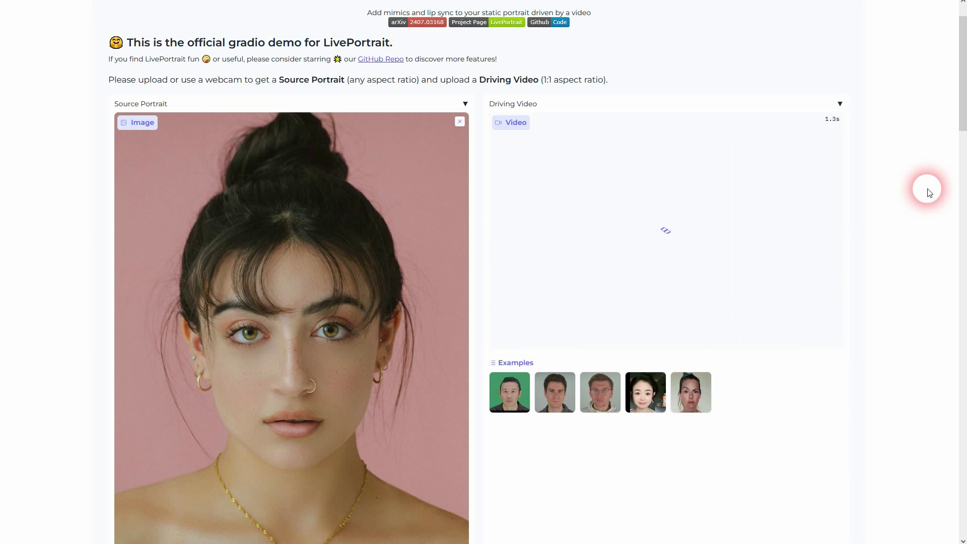
scroll(929, 193, up, 1)
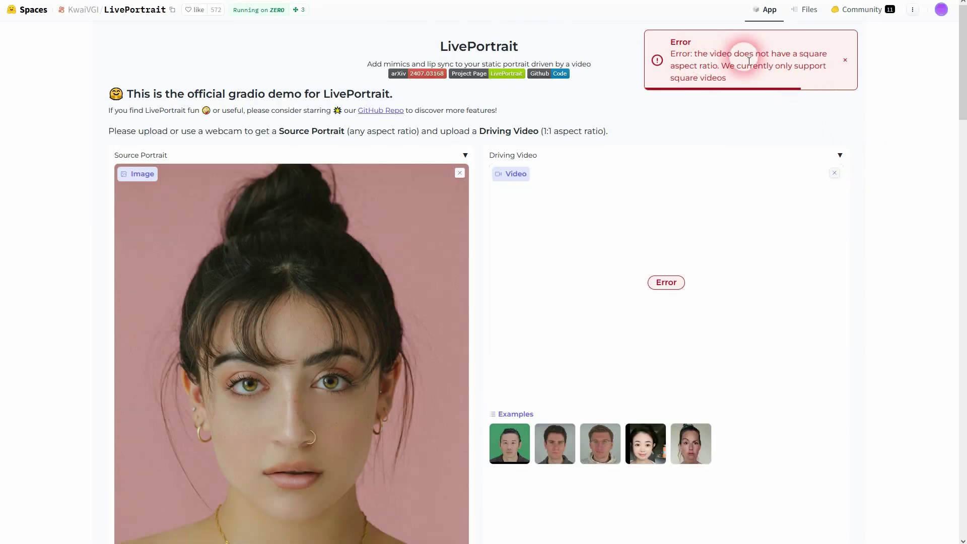
drag(793, 54, 819, 54)
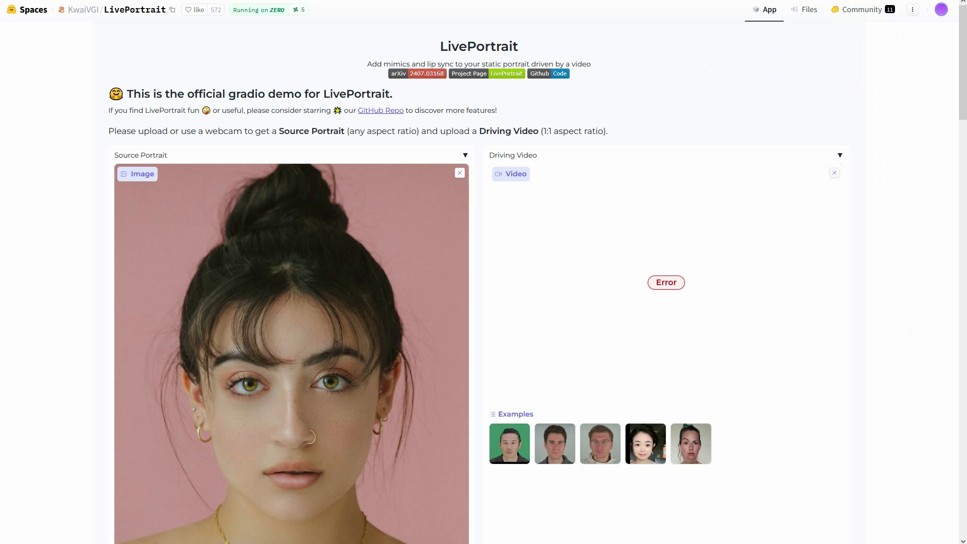
Upload the square clip 0713 (1).mp4 as driving video and preview it, pausing at 0:04
drag(524, 263, 678, 226)
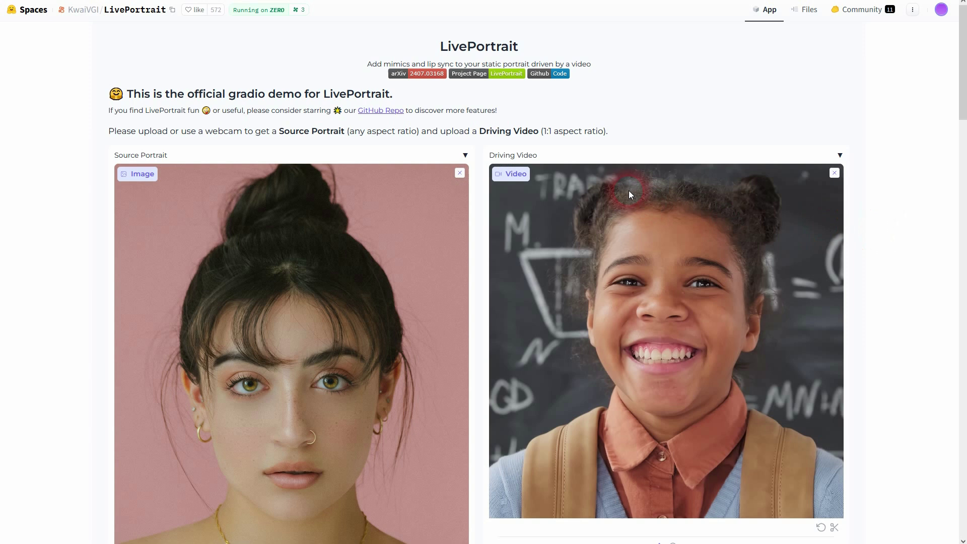
drag(538, 133, 558, 133)
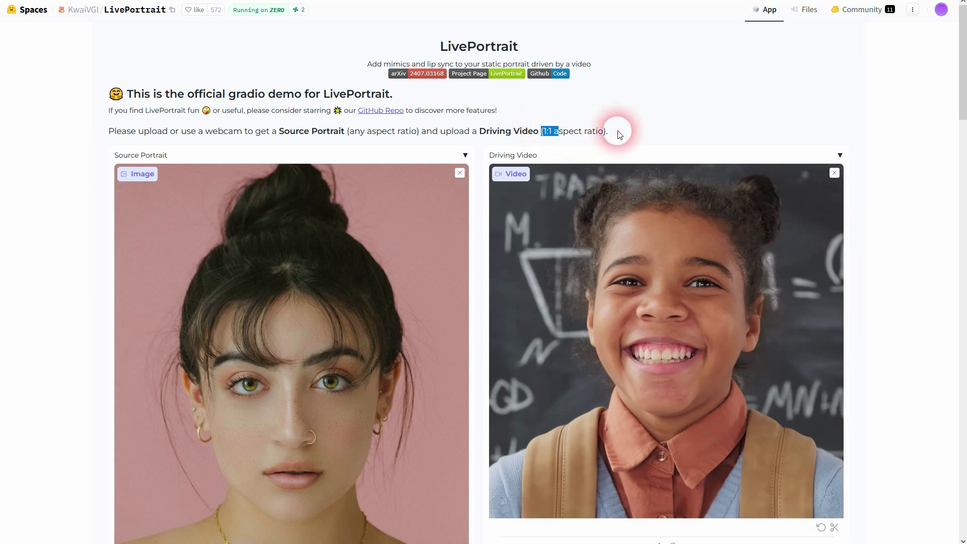
scroll(618, 132, down, 4)
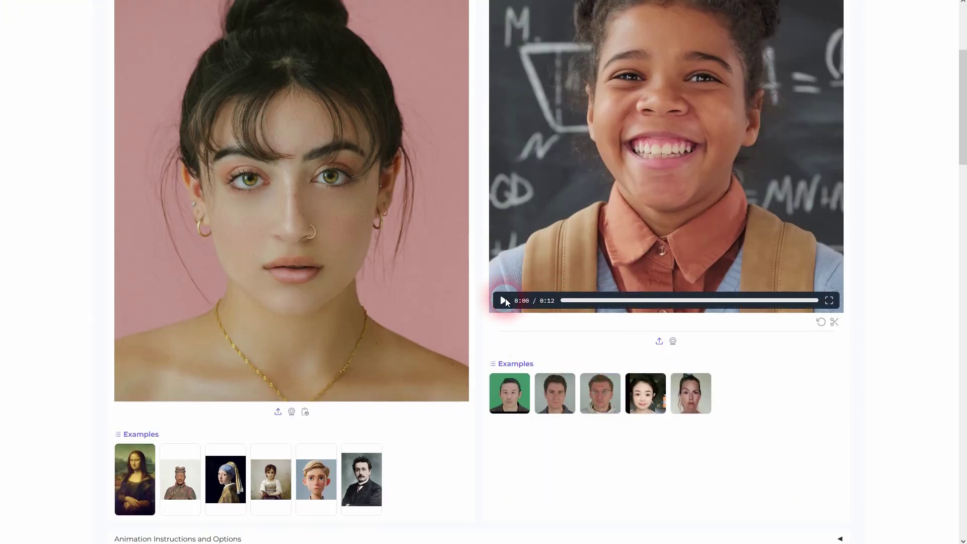
click(504, 302)
scroll(912, 271, up, 1)
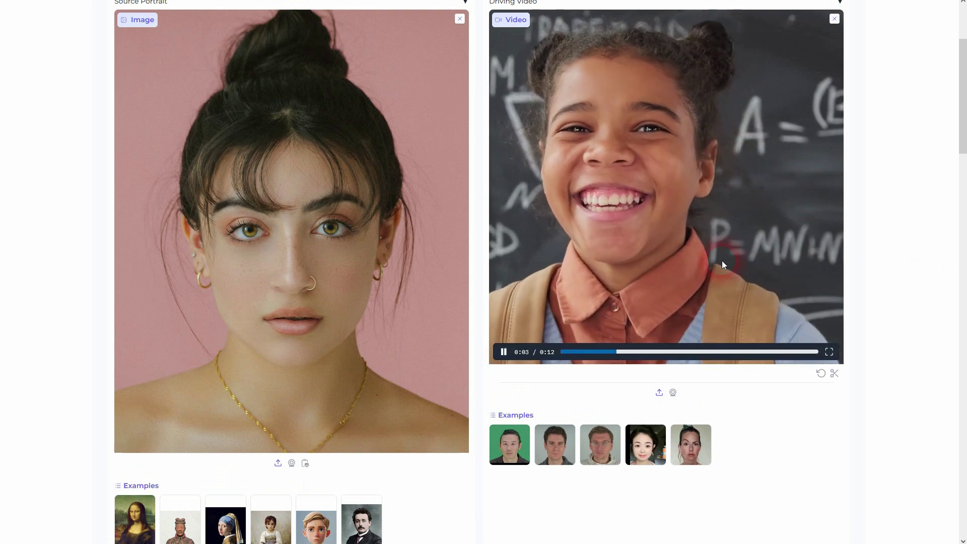
click(503, 351)
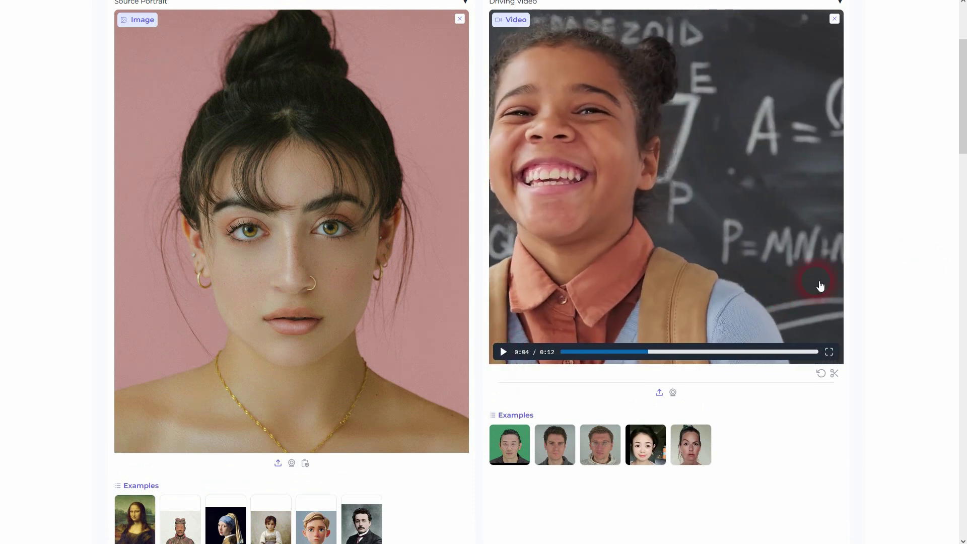
scroll(905, 253, down, 1)
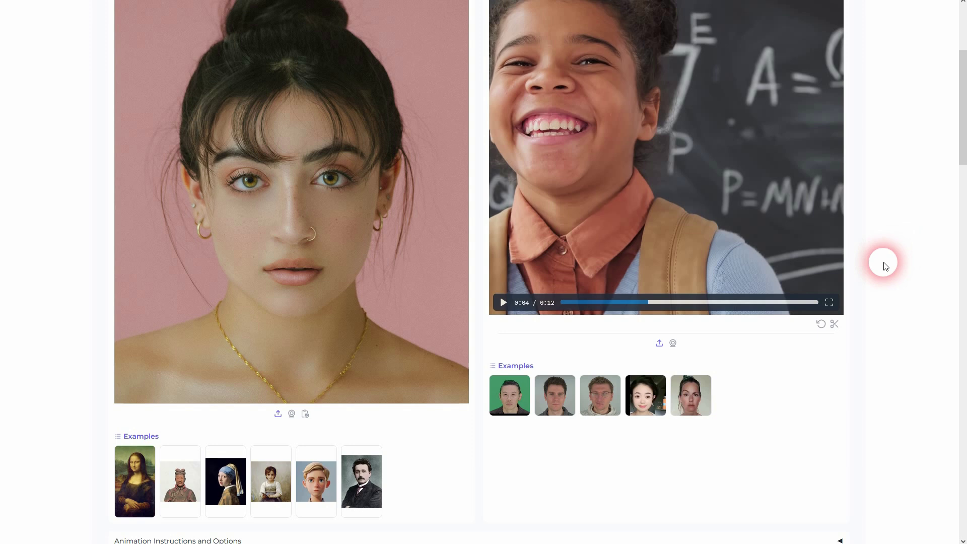
Run Animate to drive the pink-background woman with the chalkboard girl's 12-second clip
scroll(901, 252, down, 15)
scroll(395, 283, down, 4)
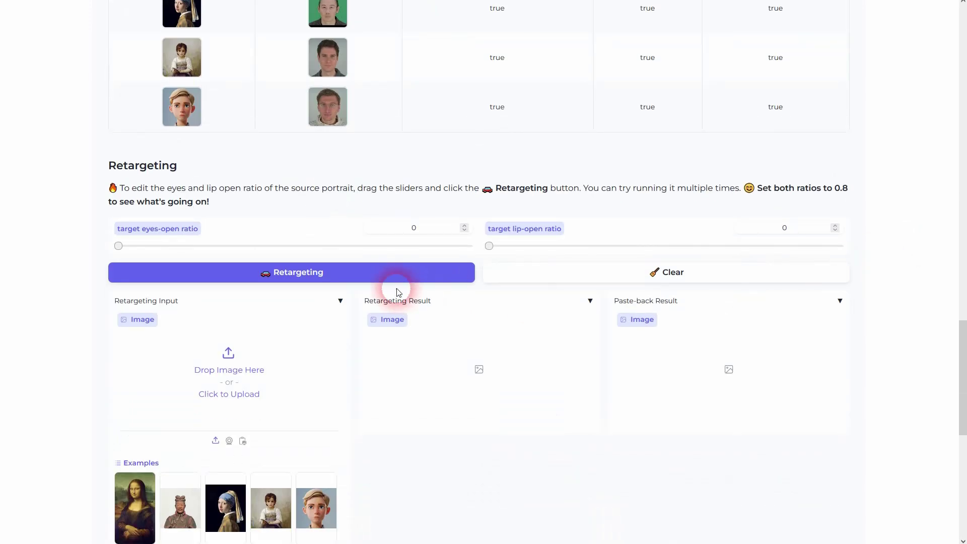
scroll(373, 282, down, 7)
scroll(376, 290, down, 2)
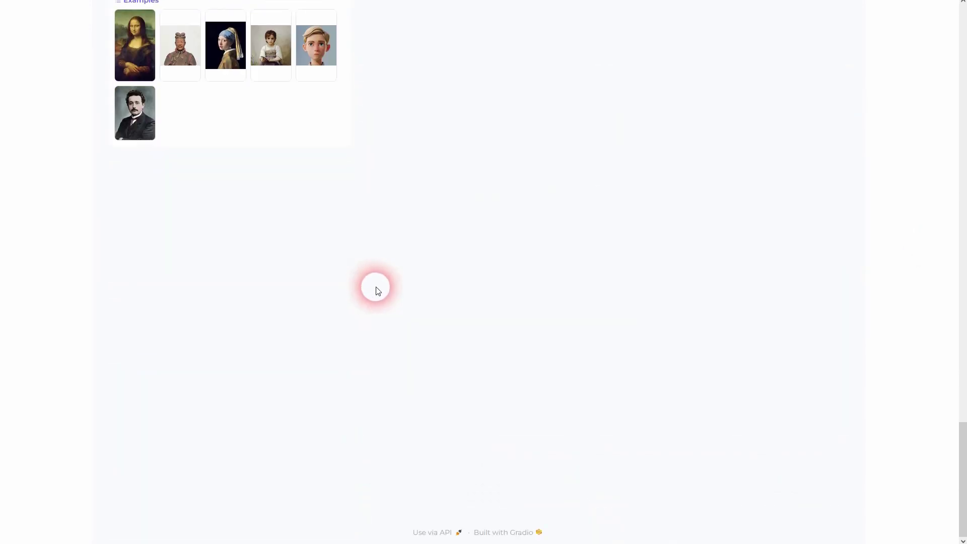
scroll(379, 291, up, 15)
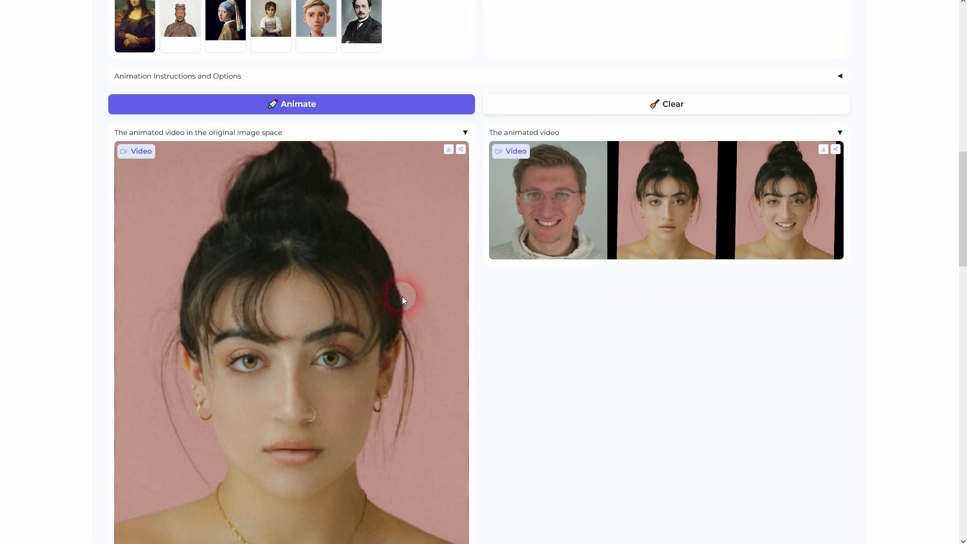
scroll(403, 297, up, 4)
click(395, 312)
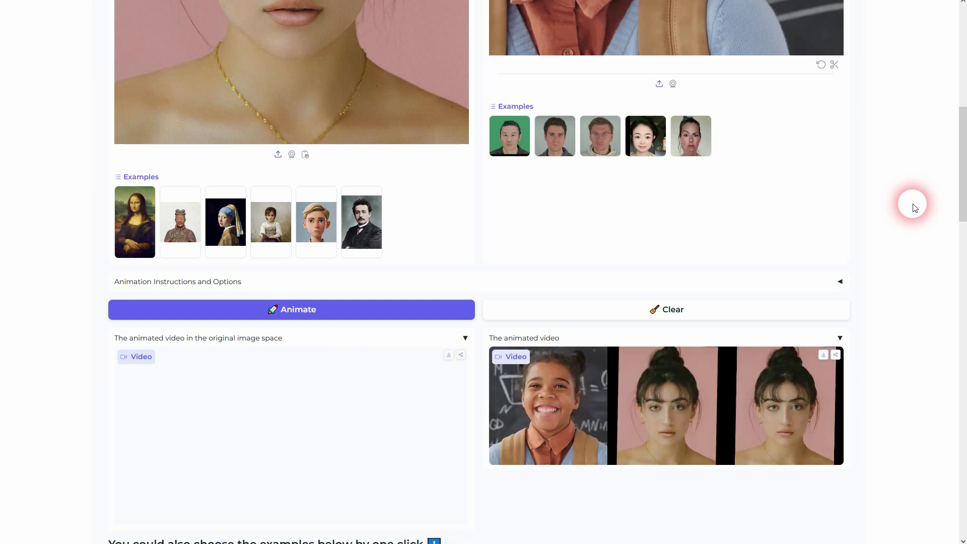
Play the side-by-side result of the pink-background woman mirroring the chalkboard girl's head tilts
scroll(886, 208, down, 5)
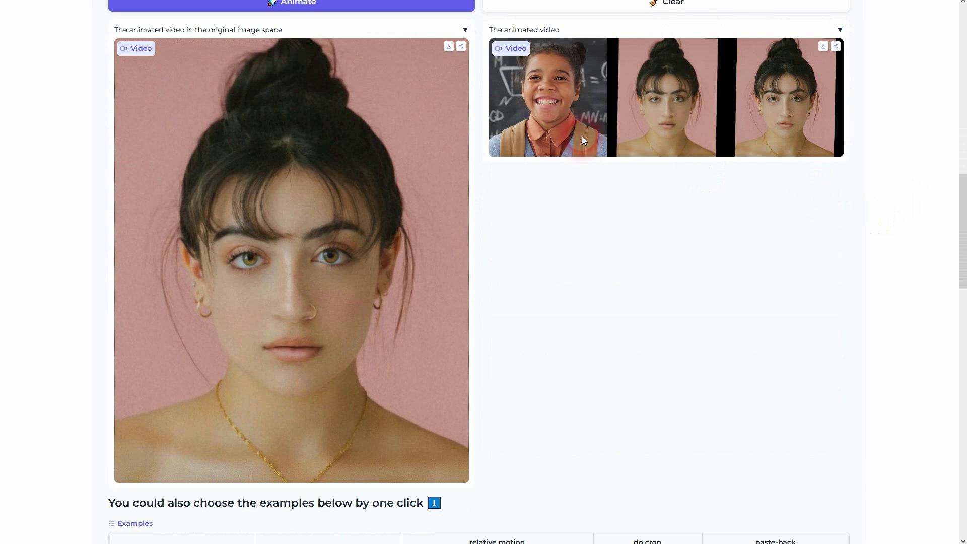
click(503, 146)
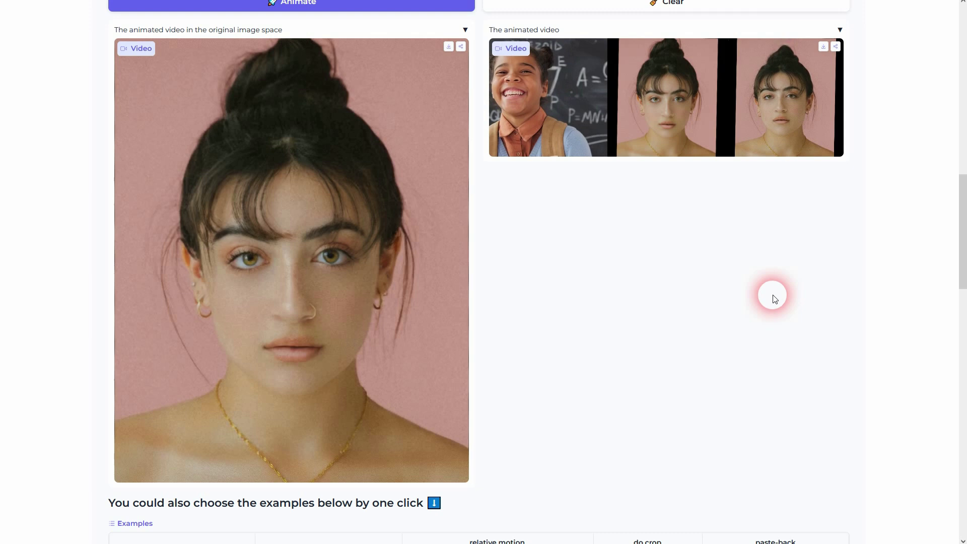
mouse_move(792, 41)
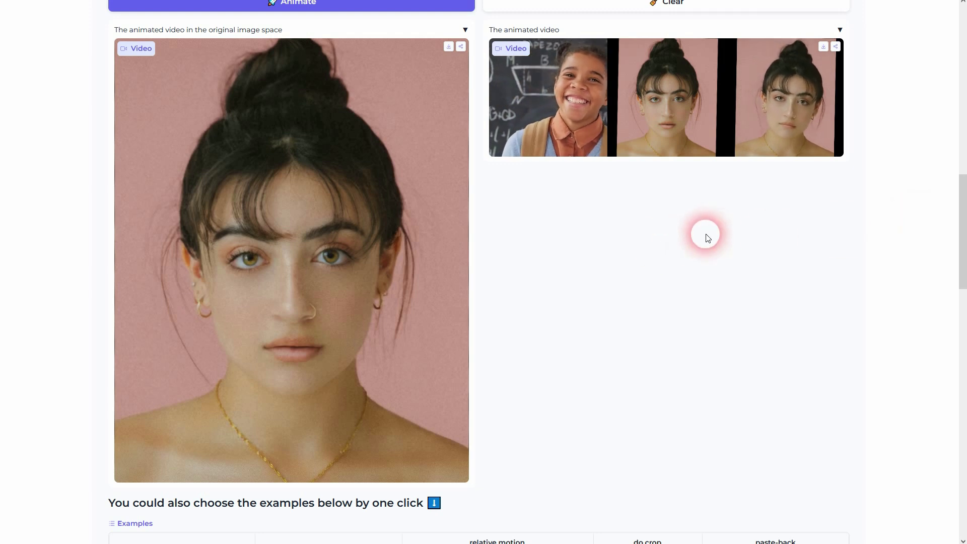
scroll(707, 235, up, 15)
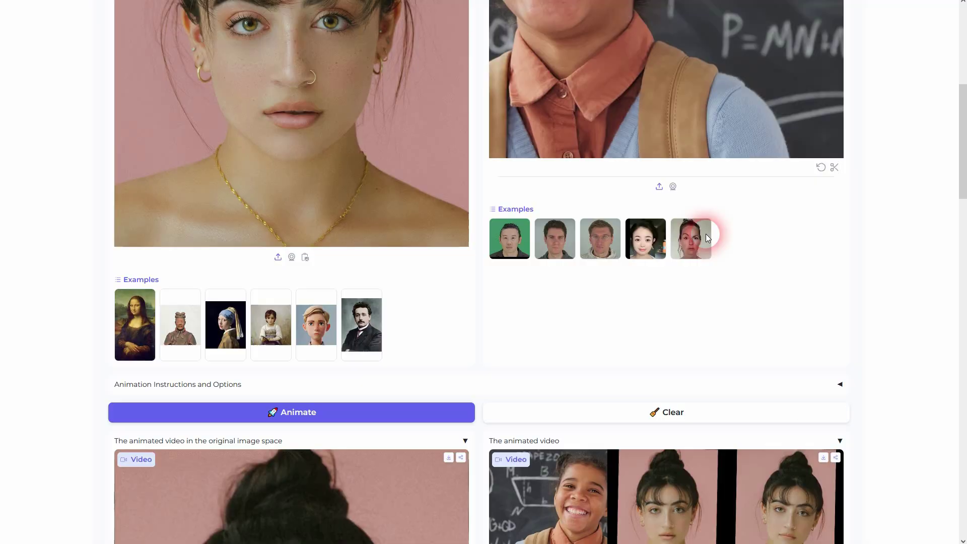